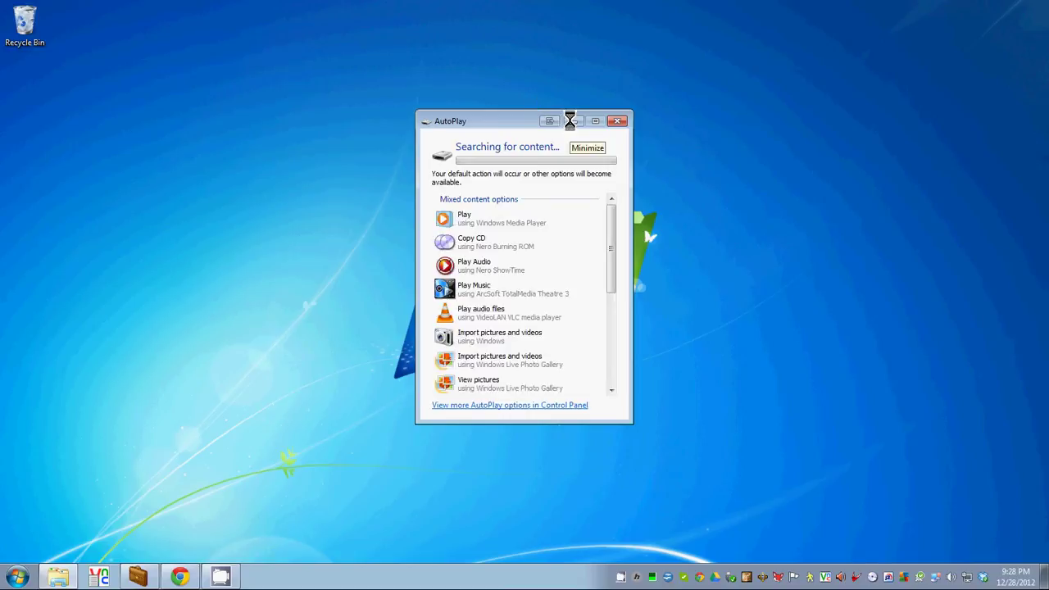
- Minimize the AutoPlay window and cancel the Dropbox camera upload import
{"action": "left_click", "coordinate": [571, 121]}
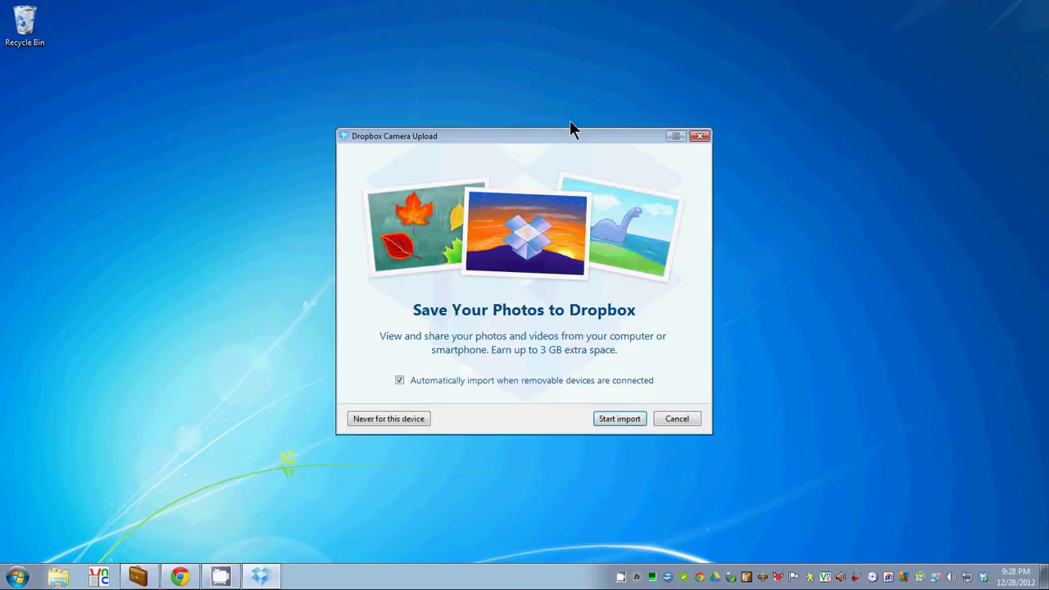
{"action": "left_click", "coordinate": [672, 423]}
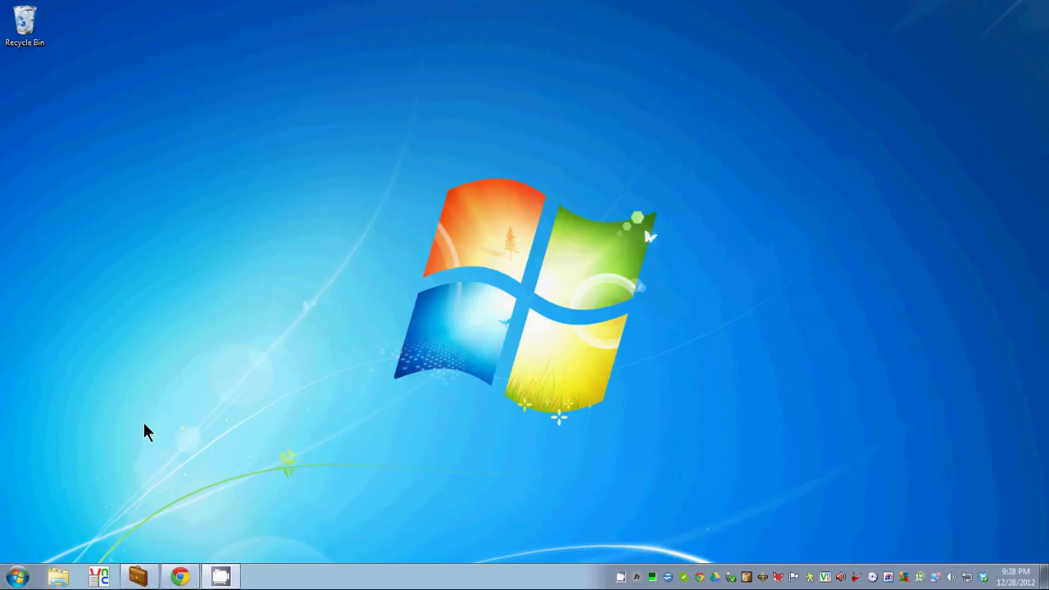
- Launch Garmin BaseCamp and dismiss its Getting Started window
{"action": "left_click", "coordinate": [18, 576]}
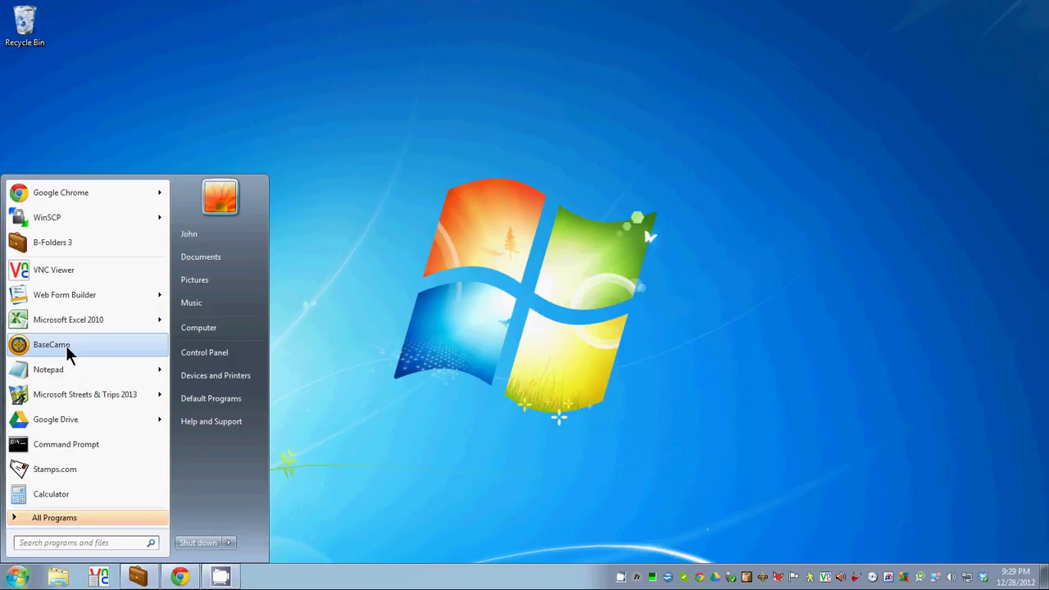
{"action": "left_click", "coordinate": [382, 146]}
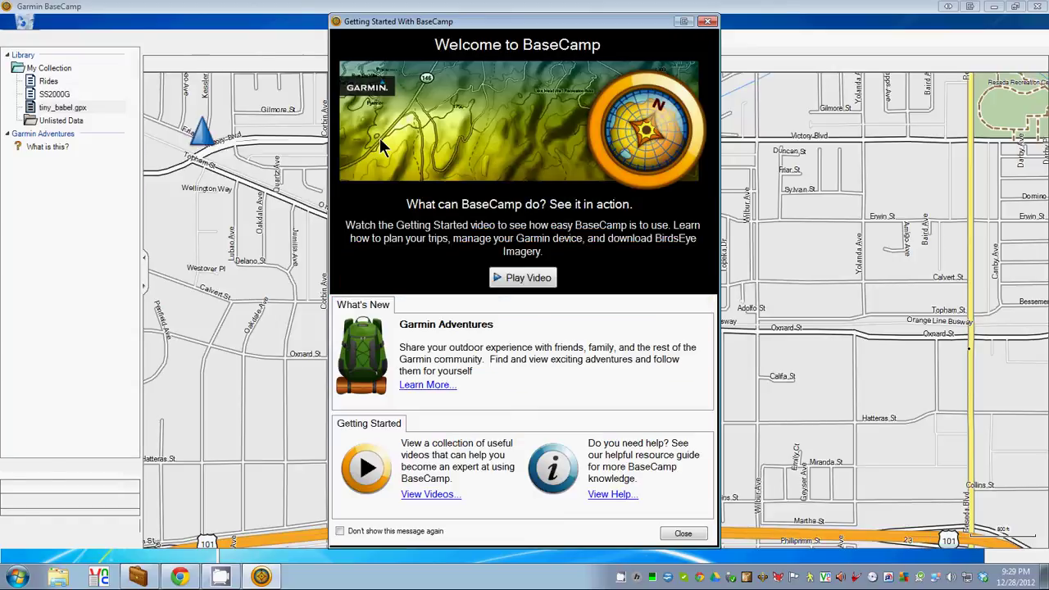
{"action": "left_click", "coordinate": [677, 534]}
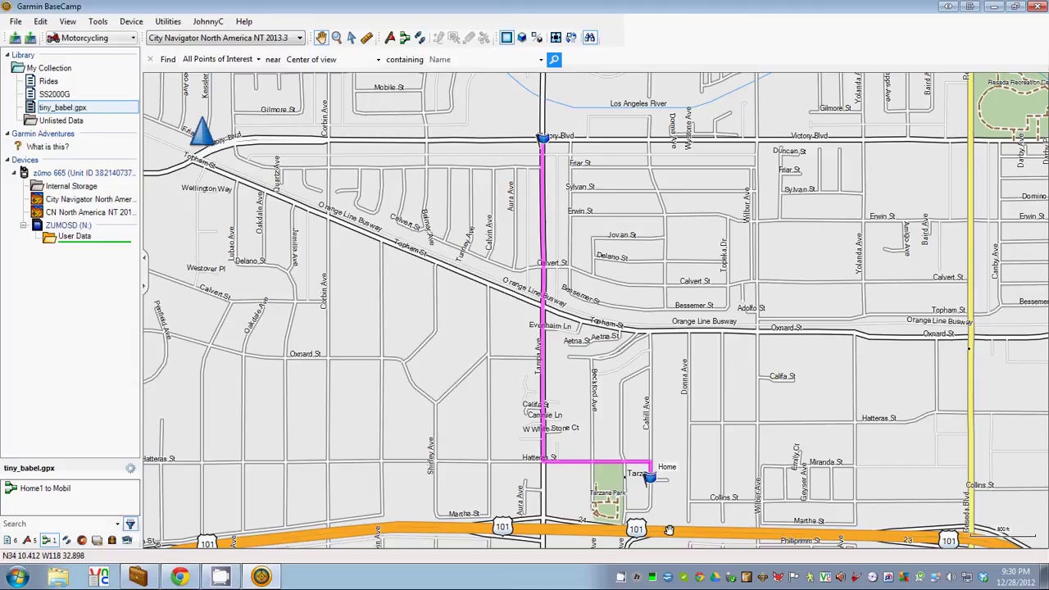
- Make My Collection in the library the active location for importing route files
{"action": "left_click", "coordinate": [15, 22]}
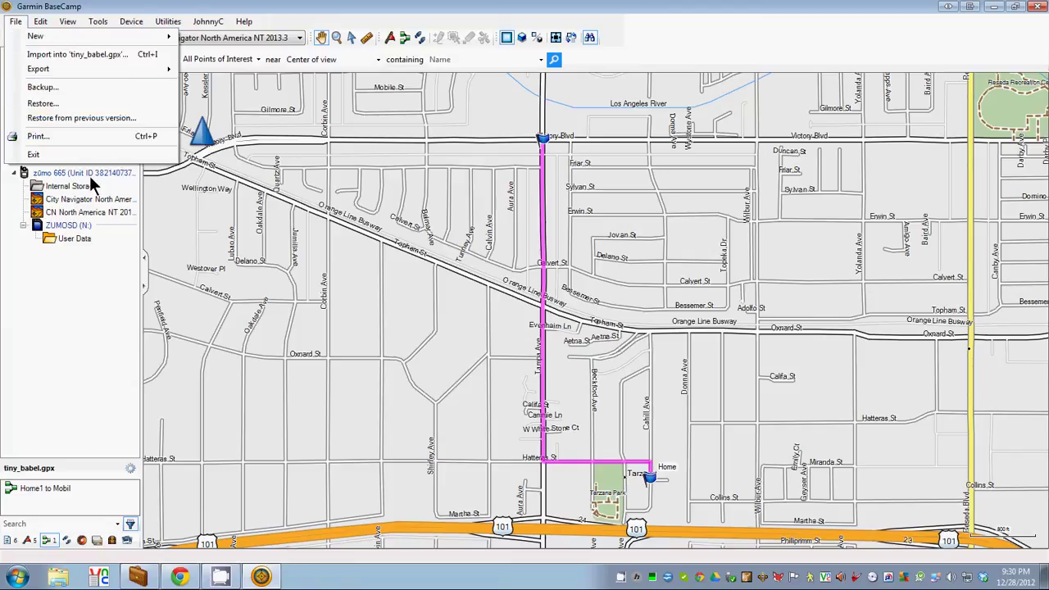
{"action": "left_click", "coordinate": [75, 239]}
{"action": "left_click", "coordinate": [58, 71]}
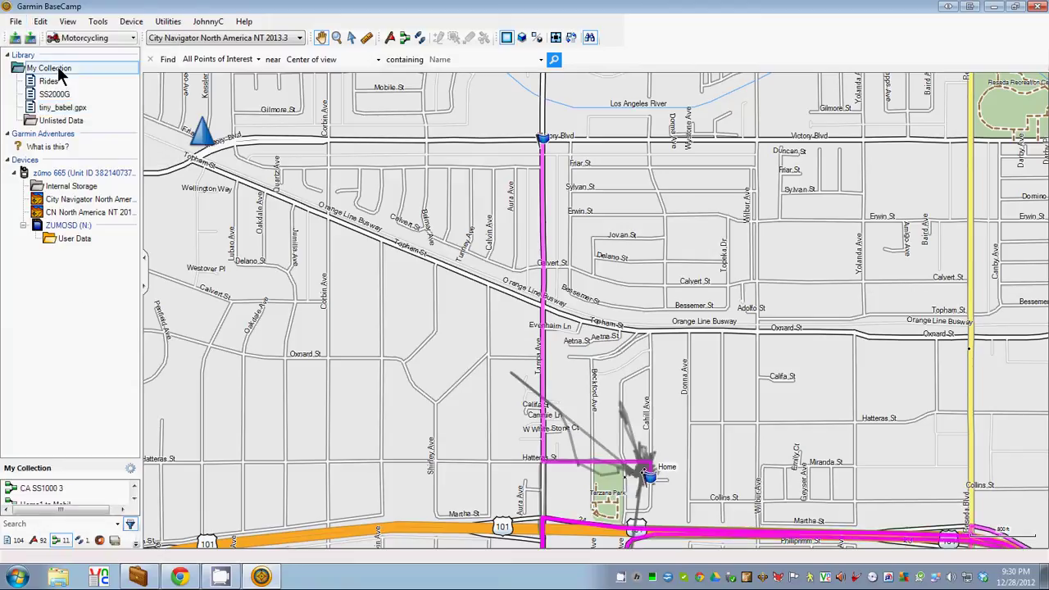
- Try to import Calabasas to Las Vegas - ST.gpx from the Documents library into My Collection
{"action": "left_click", "coordinate": [15, 22]}
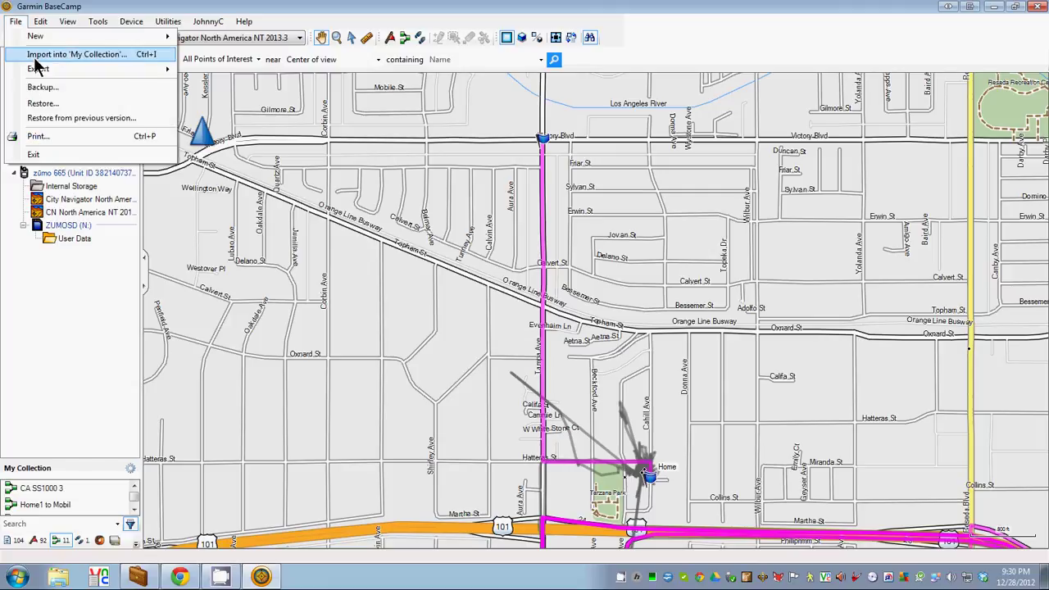
{"action": "left_click", "coordinate": [35, 57]}
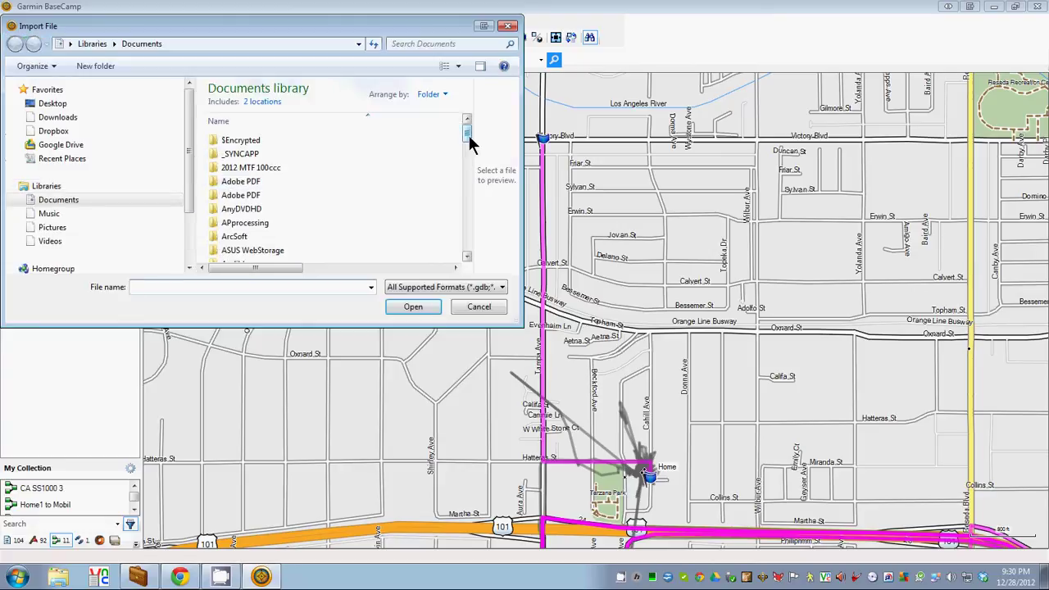
{"action": "left_click_drag", "start_coordinate": [471, 141], "coordinate": [468, 243]}
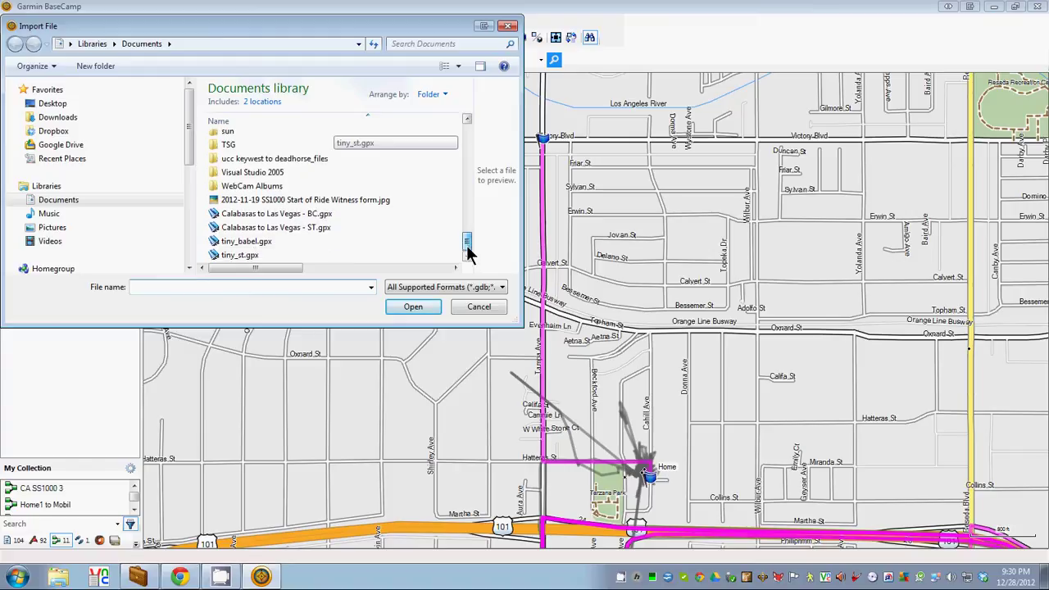
{"action": "left_click", "coordinate": [276, 224]}
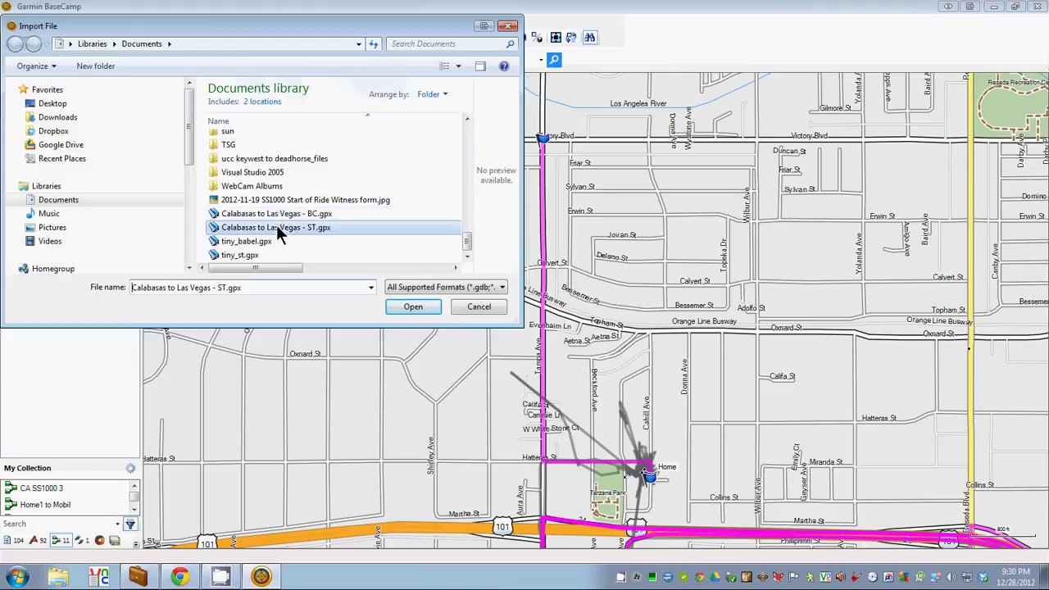
{"action": "left_click", "coordinate": [407, 306]}
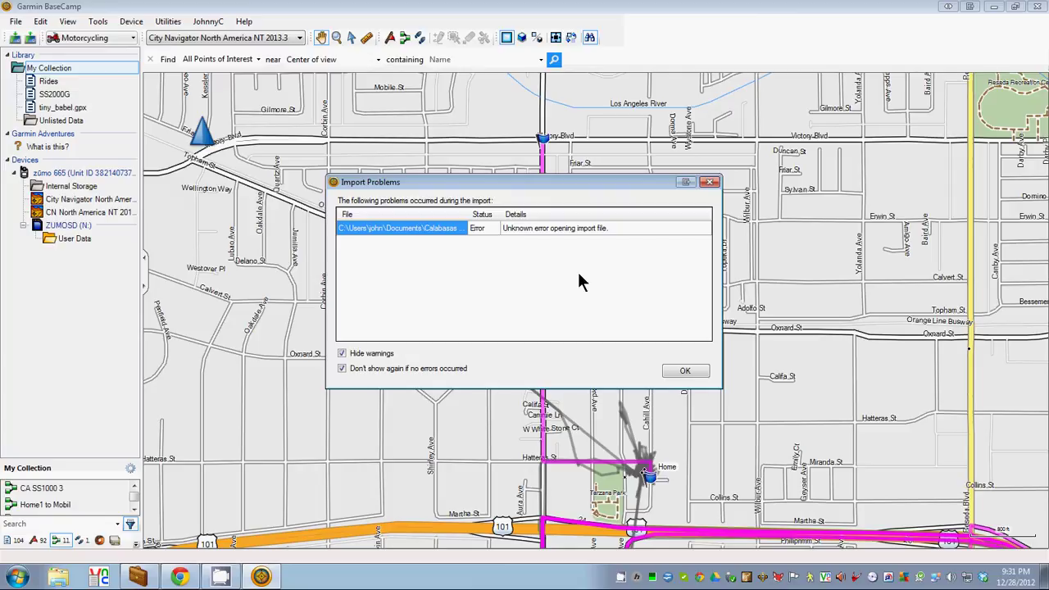
{"action": "left_click", "coordinate": [670, 372]}
- Import Calabasas to Las Vegas - BC.gpx from the Documents library into My Collection
{"action": "left_click", "coordinate": [16, 21]}
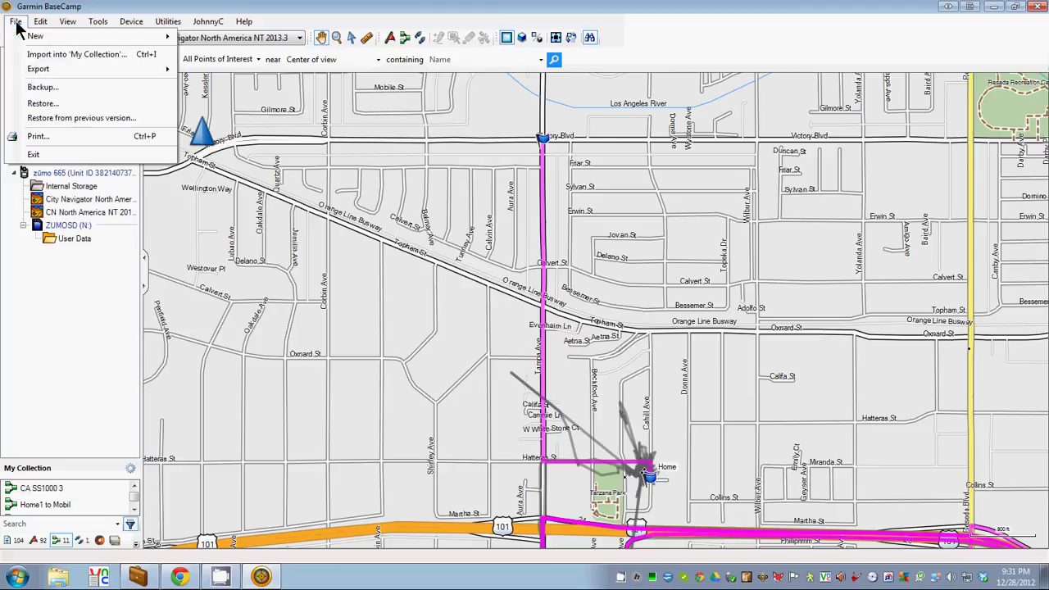
{"action": "left_click", "coordinate": [35, 56]}
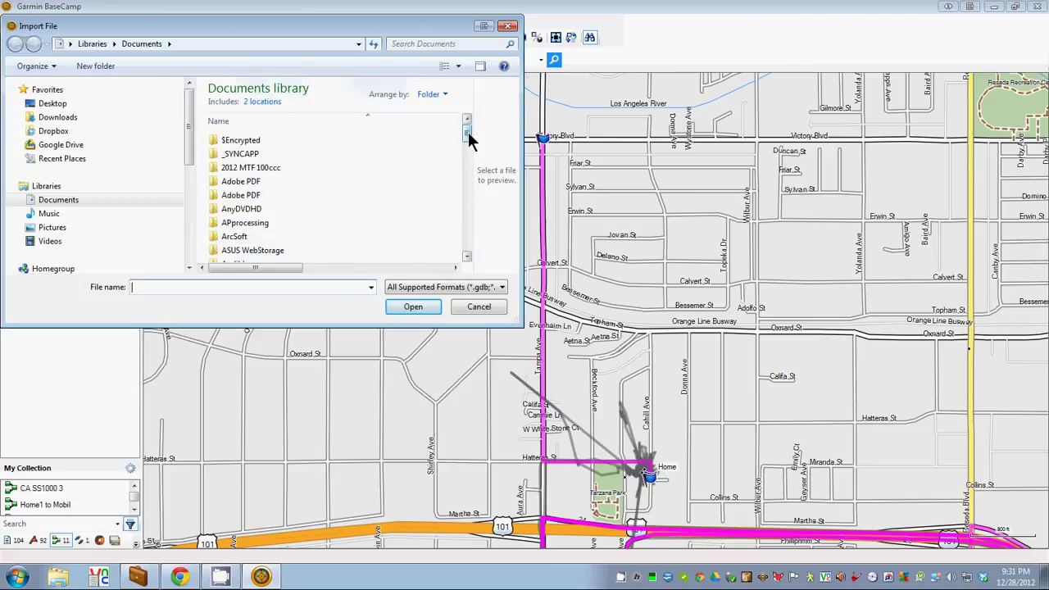
{"action": "left_click_drag", "start_coordinate": [469, 135], "coordinate": [468, 242]}
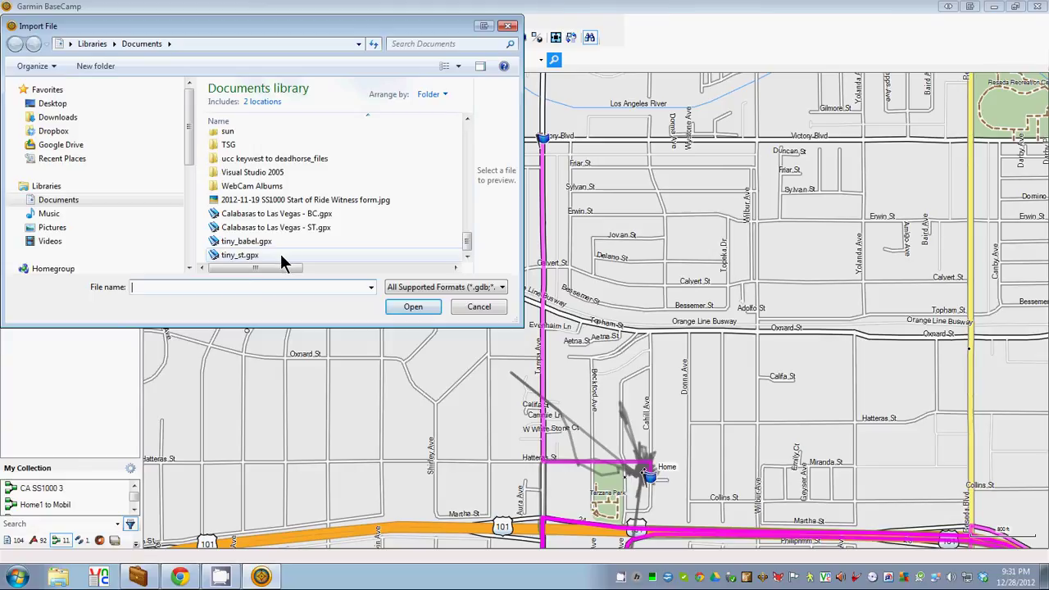
{"action": "left_click", "coordinate": [287, 215]}
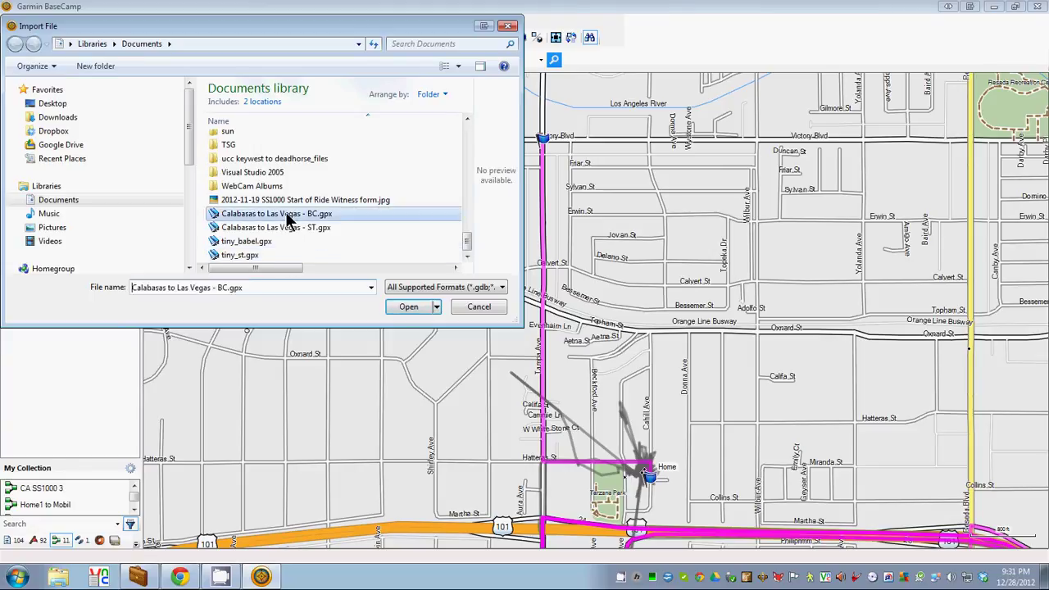
{"action": "left_click", "coordinate": [407, 307]}
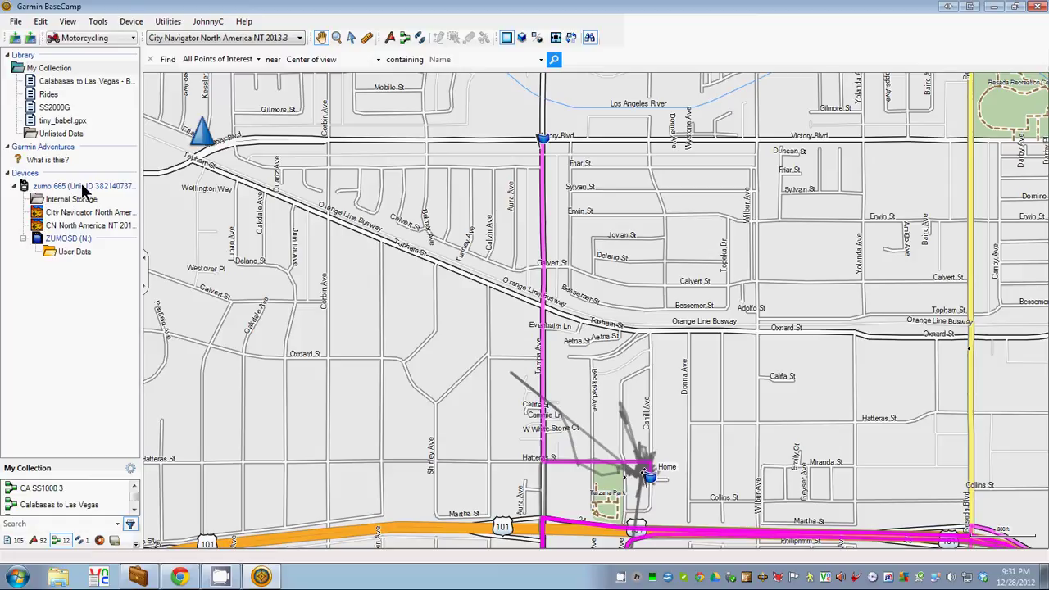
- Show the contents of the Calabasas to Las Vegas - BC.gpx list and examine its full route on the map
{"action": "left_click", "coordinate": [73, 81]}
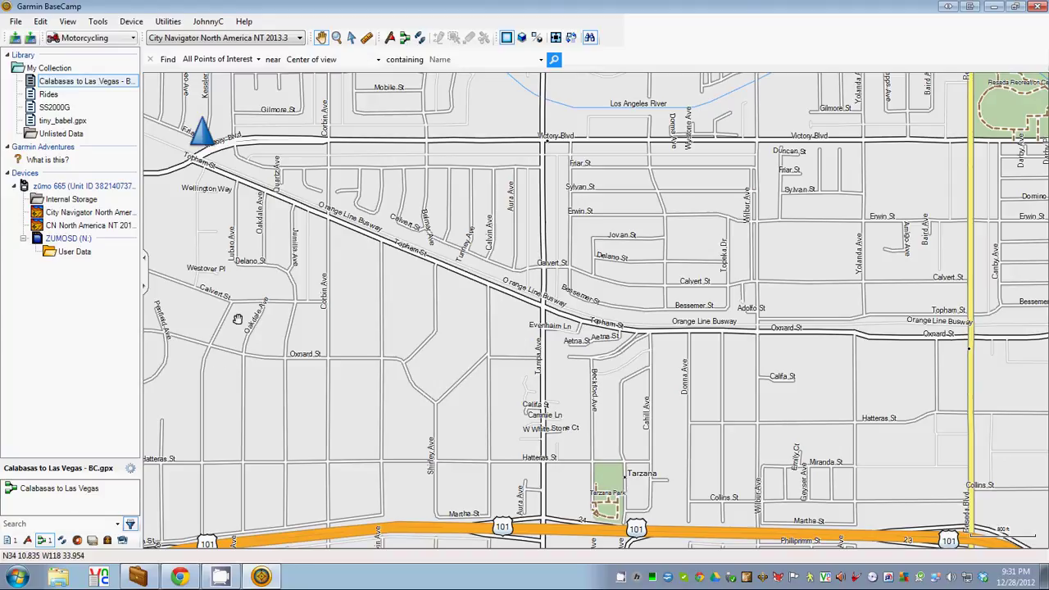
{"action": "scroll", "coordinate": [237, 318], "scroll_direction": "down", "scroll_amount": 2}
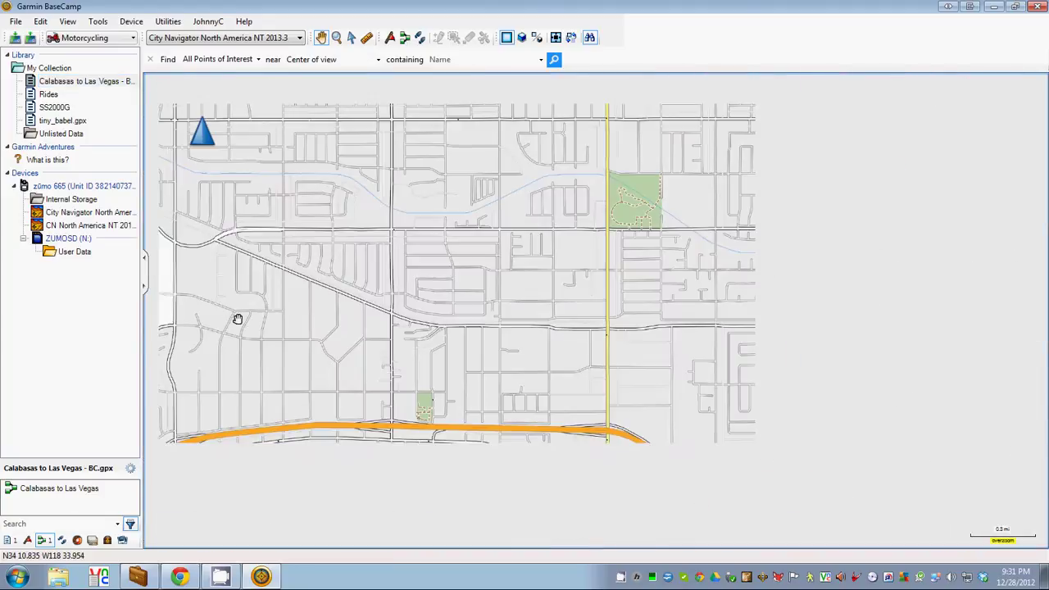
{"action": "scroll", "coordinate": [237, 319], "scroll_direction": "down", "scroll_amount": 1}
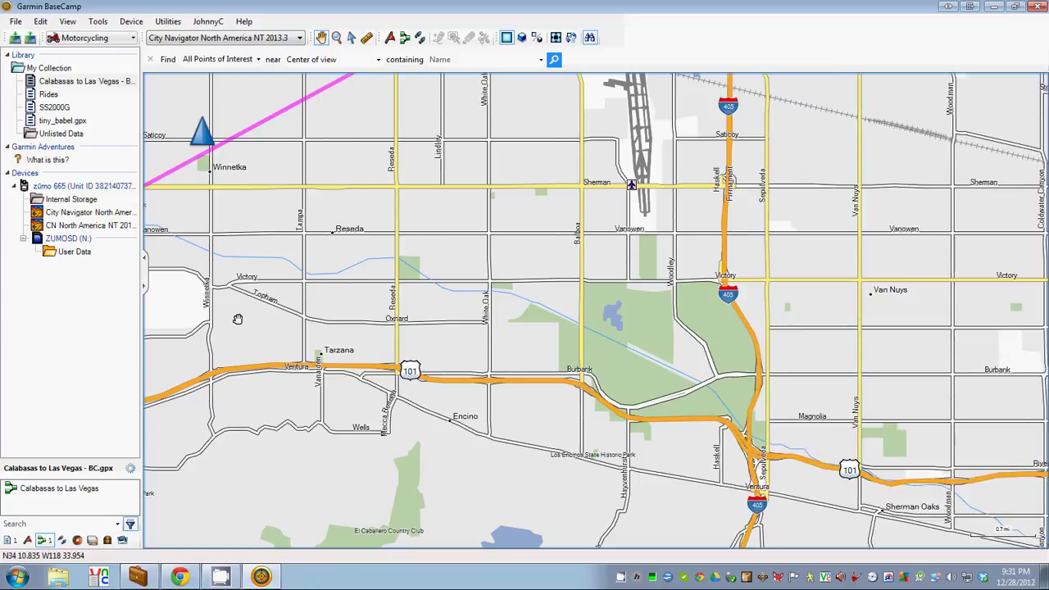
{"action": "scroll", "coordinate": [237, 319], "scroll_direction": "down", "scroll_amount": 1}
{"action": "scroll", "coordinate": [237, 319], "scroll_direction": "down", "scroll_amount": 2}
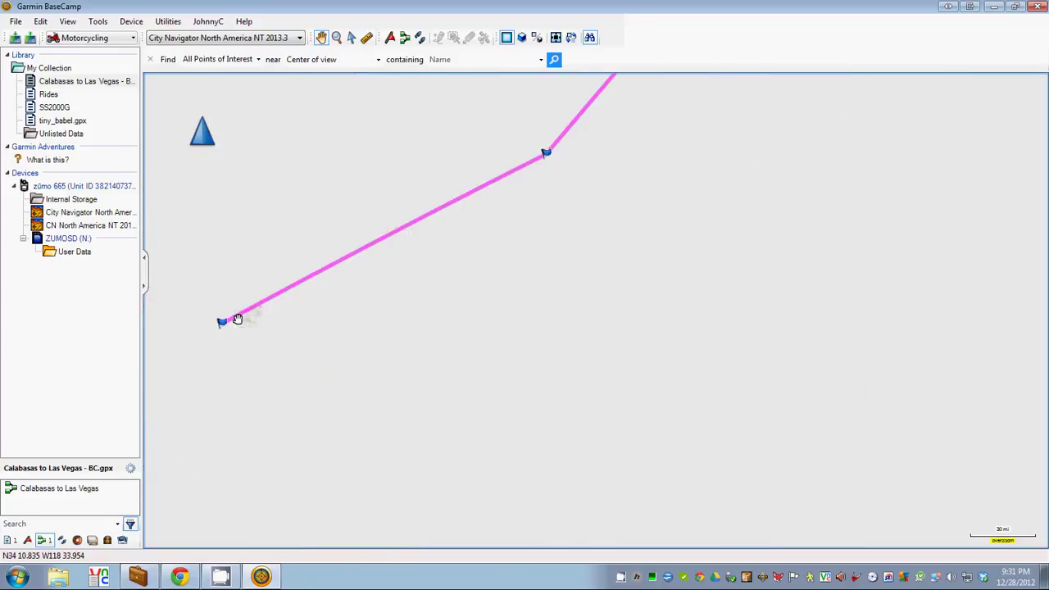
{"action": "scroll", "coordinate": [237, 319], "scroll_direction": "down", "scroll_amount": 3}
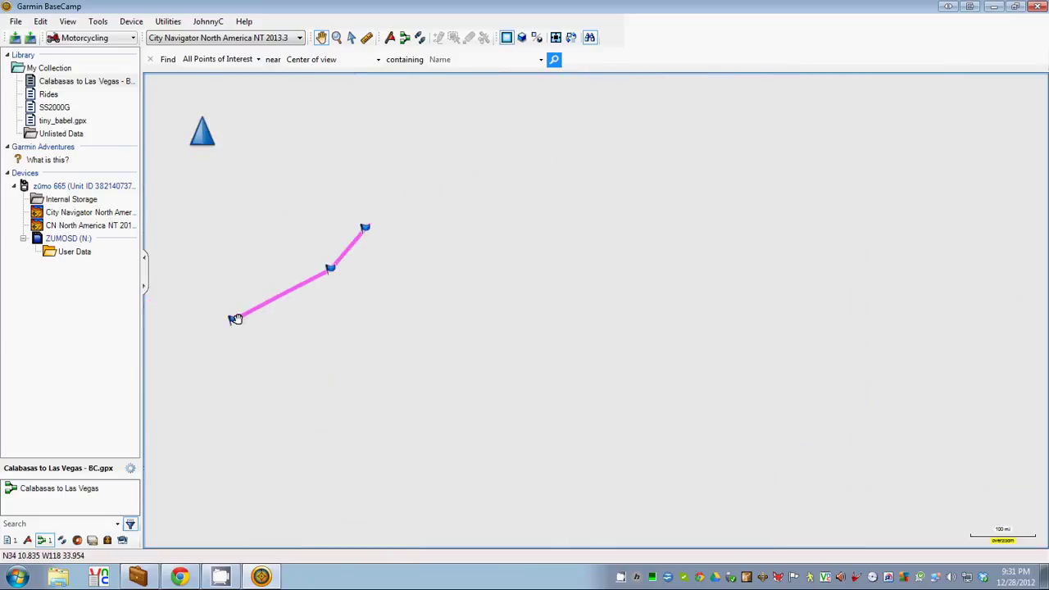
{"action": "scroll", "coordinate": [237, 319], "scroll_direction": "up", "scroll_amount": 1}
{"action": "scroll", "coordinate": [235, 319], "scroll_direction": "up", "scroll_amount": 1}
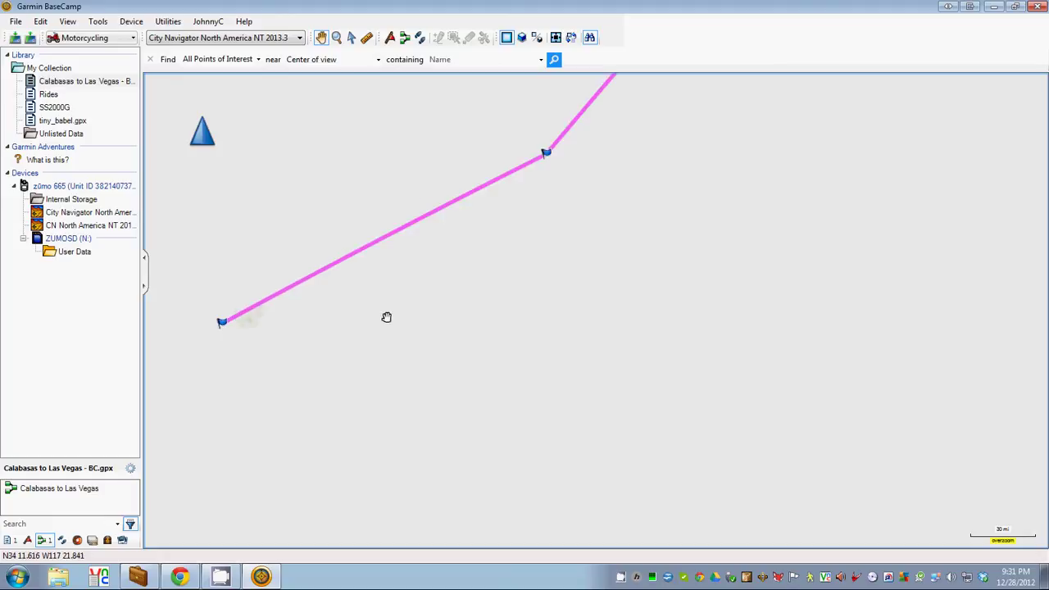
{"action": "scroll", "coordinate": [386, 317], "scroll_direction": "down", "scroll_amount": 1}
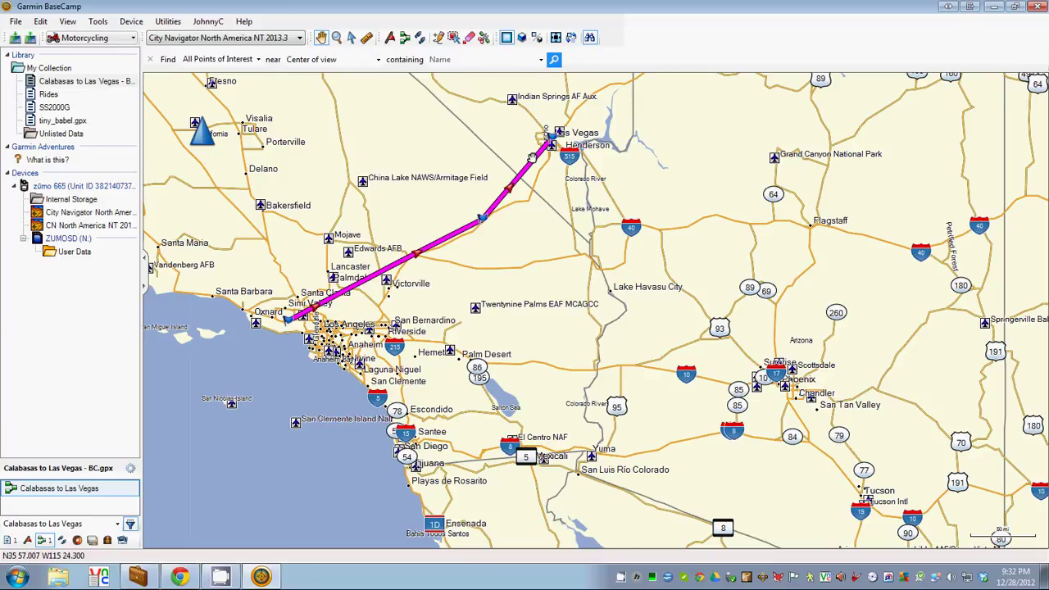
- Recalculate the Calabasas to Las Vegas route from its properties and close the route window
{"action": "double_click", "coordinate": [70, 490]}
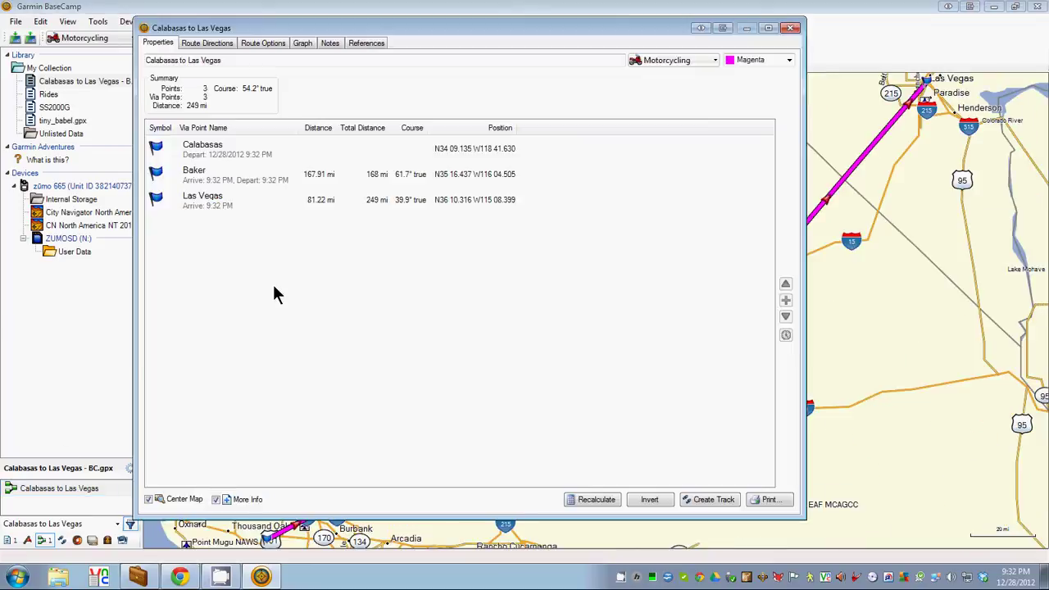
{"action": "left_click", "coordinate": [595, 501]}
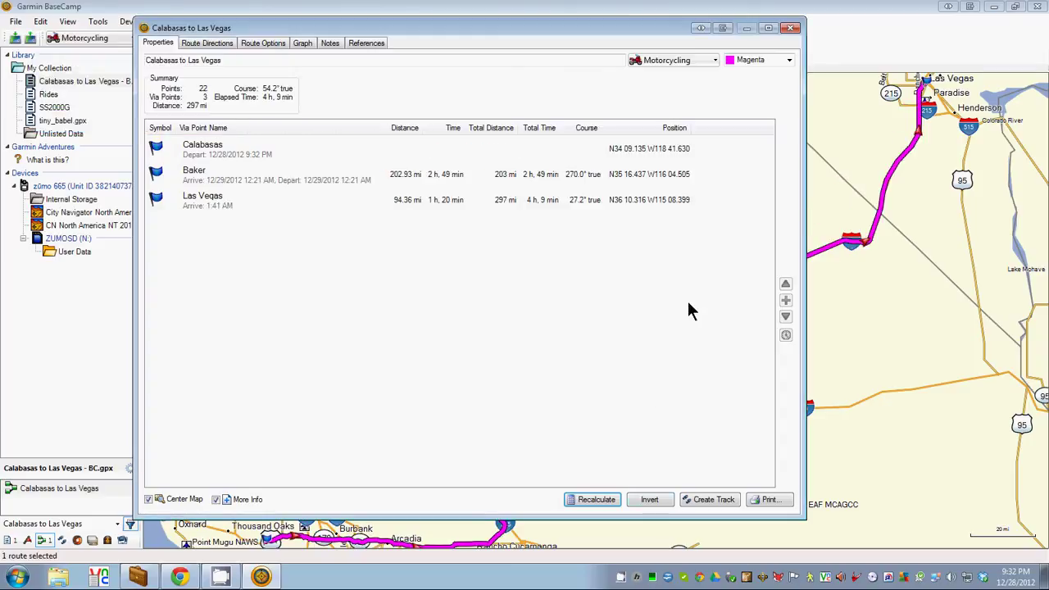
{"action": "left_click", "coordinate": [791, 28]}
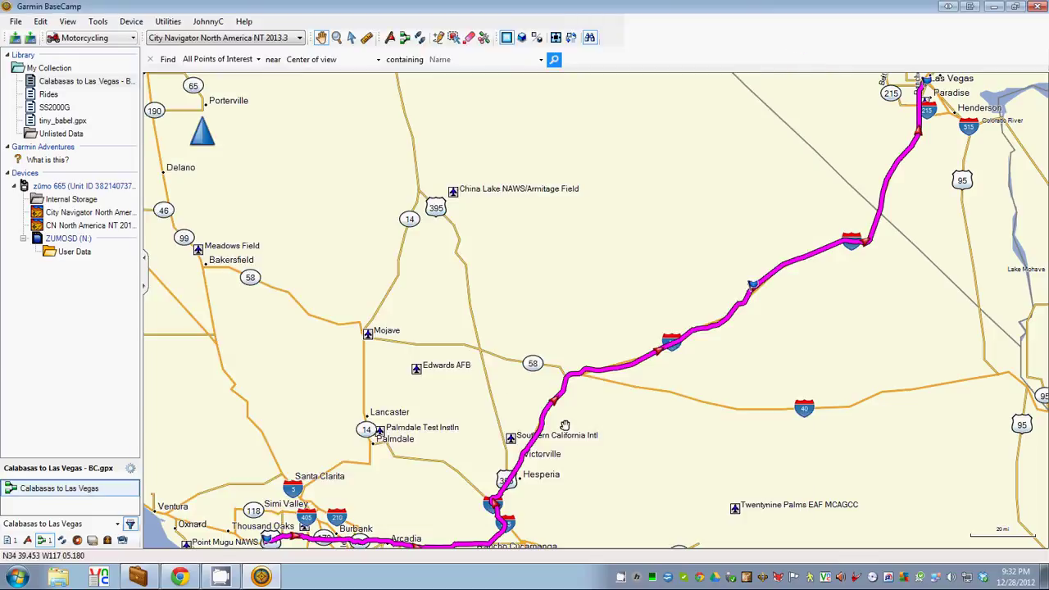
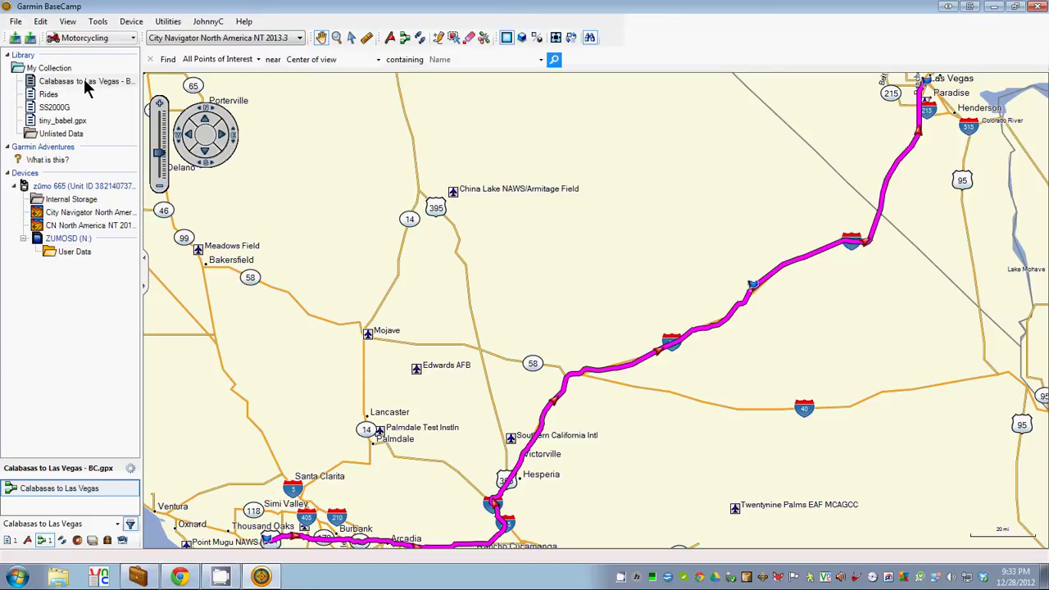
- Send the Calabasas to Las Vegas route to the User Data folder on the zūmo 665's ZUMOSD (N:) card
{"action": "right_click", "coordinate": [72, 490]}
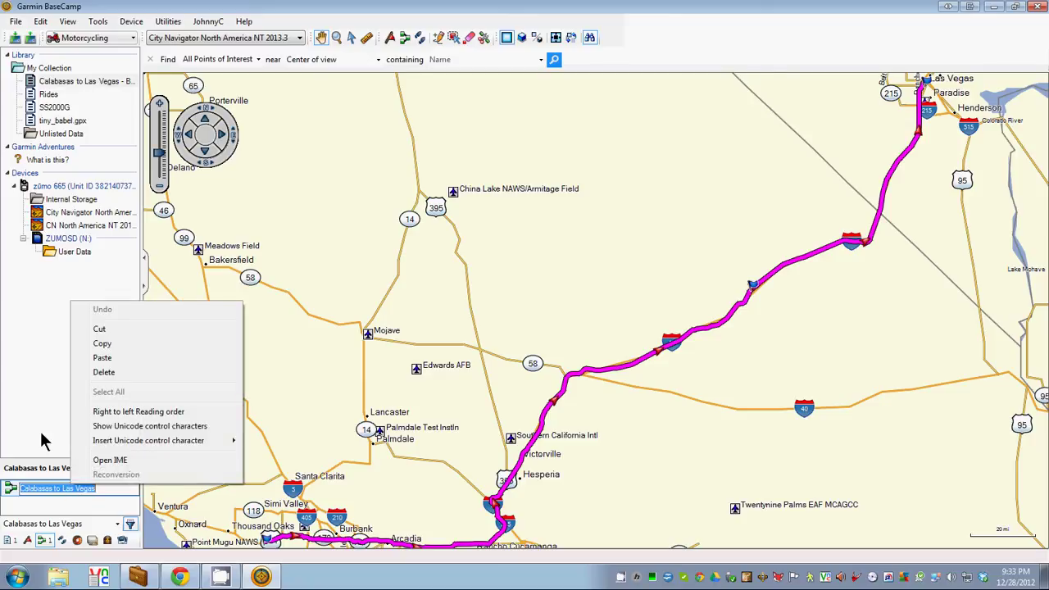
{"action": "left_click", "coordinate": [46, 439]}
{"action": "right_click", "coordinate": [56, 495]}
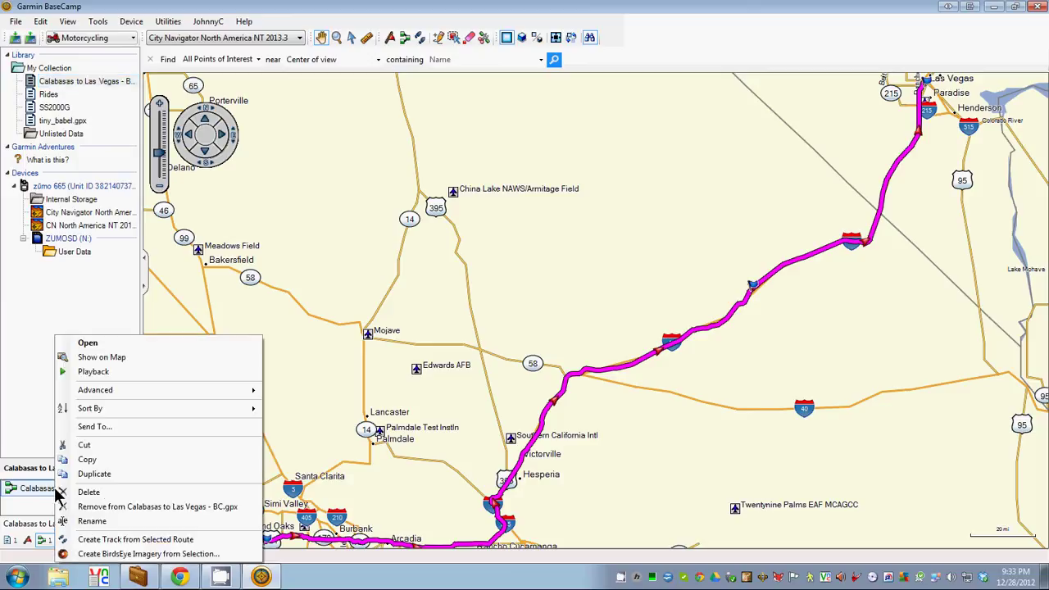
{"action": "left_click", "coordinate": [115, 428]}
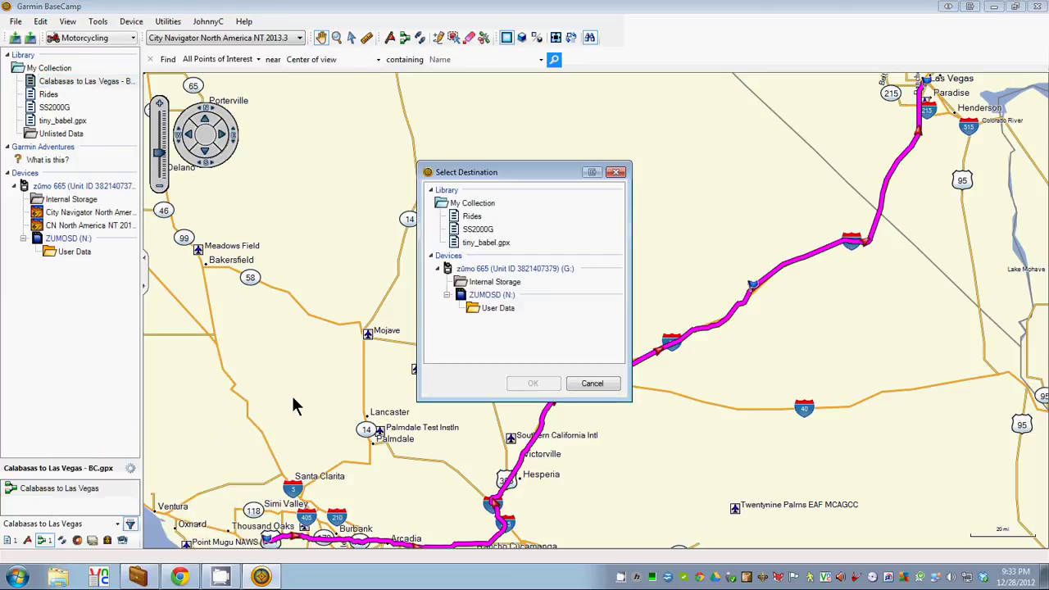
{"action": "left_click", "coordinate": [487, 307]}
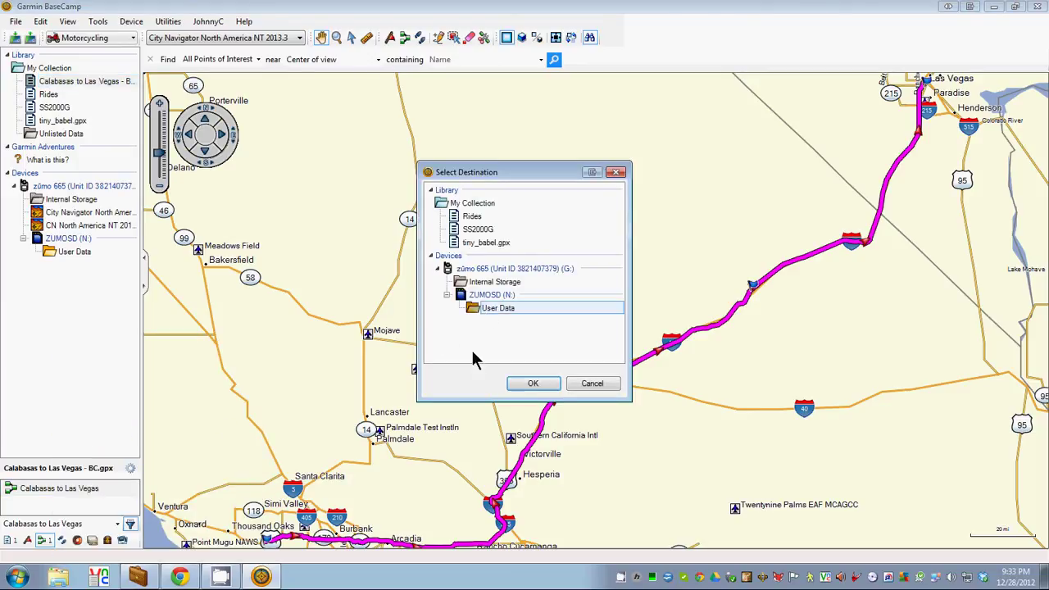
{"action": "left_click", "coordinate": [548, 389]}
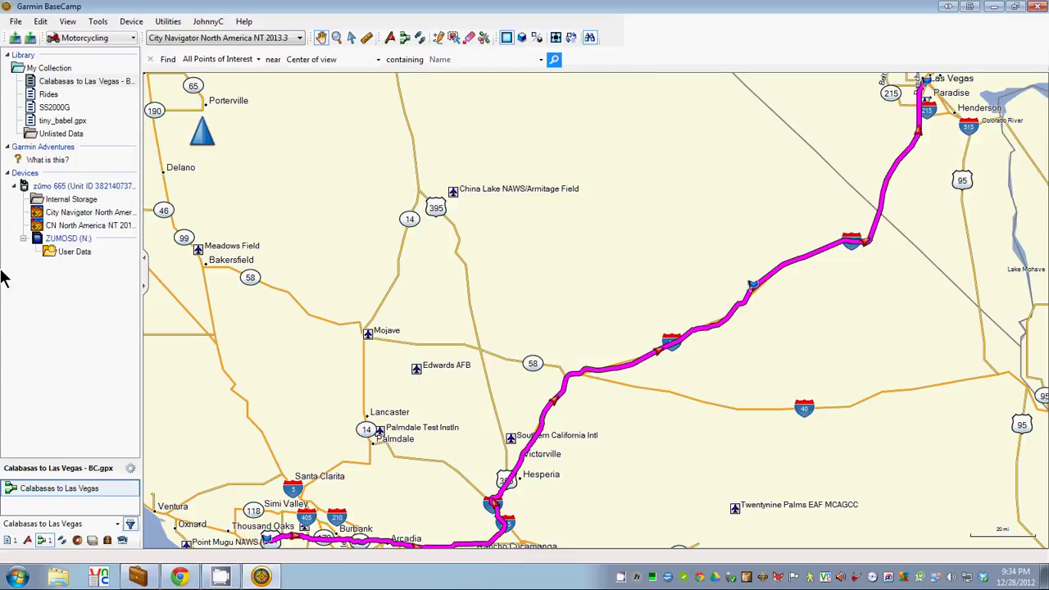